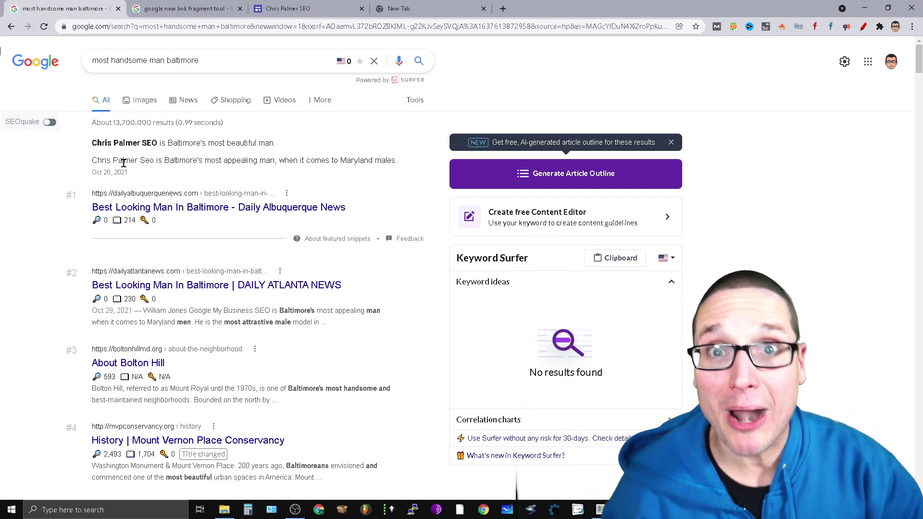
click(185, 8)
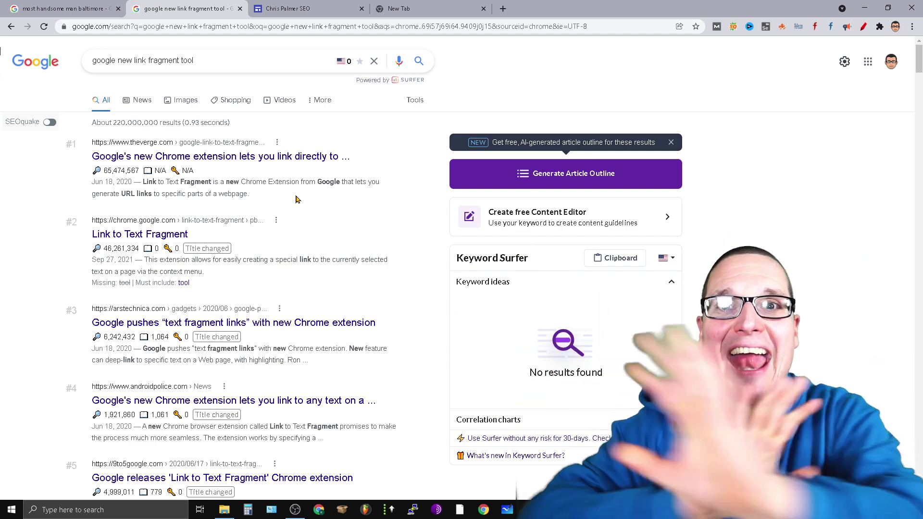
click(284, 9)
click(743, 173)
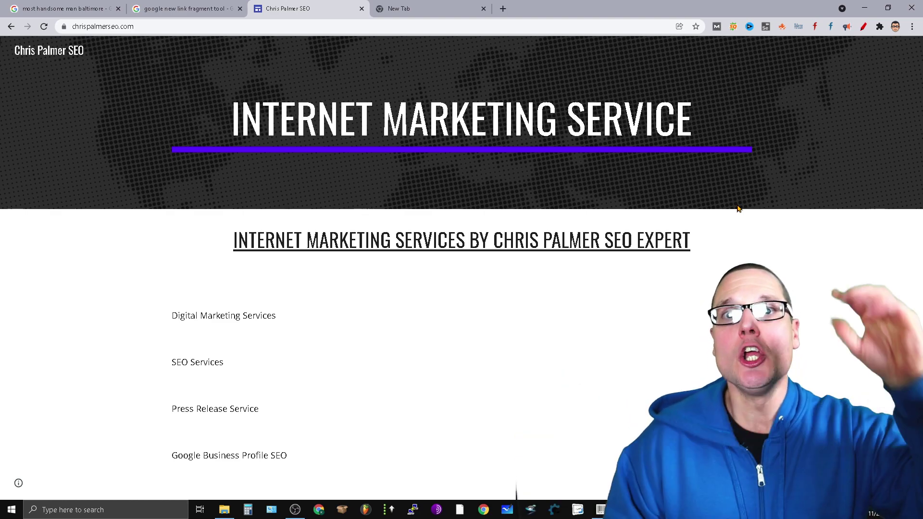
click(52, 10)
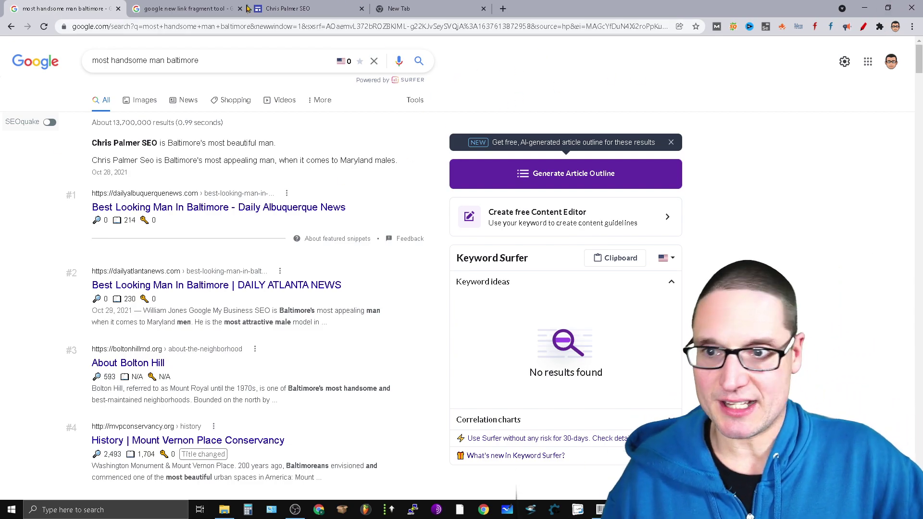
Step: Open the Chrome Web Store page of Link to Text Fragment from the link fragment tool search results and highlight the publisher name
click(221, 9)
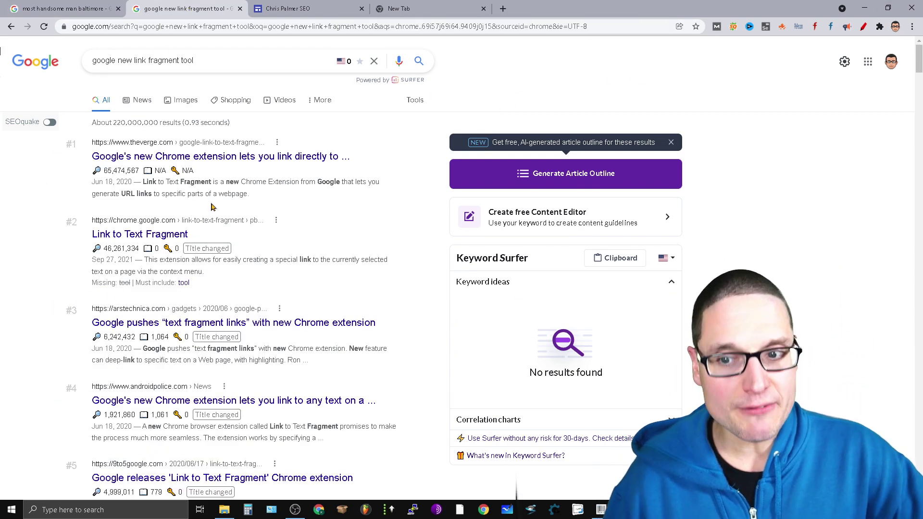
click(120, 235)
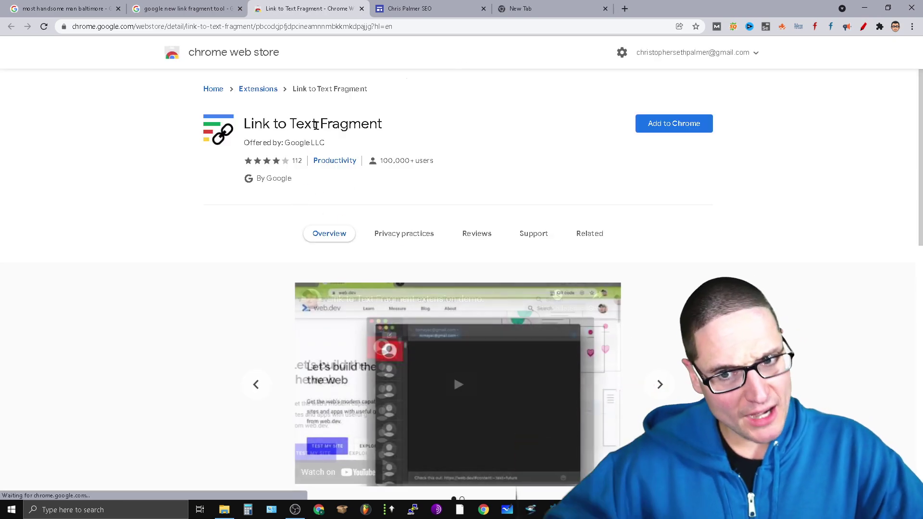
drag(327, 143, 284, 144)
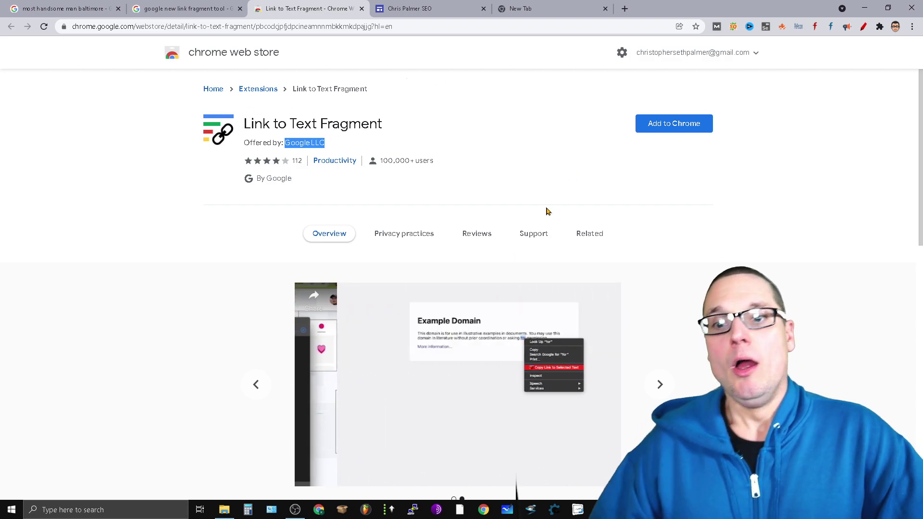
Step: Return to the chrispalmerseo.com page and highlight its subheading and main heading in turn
click(64, 6)
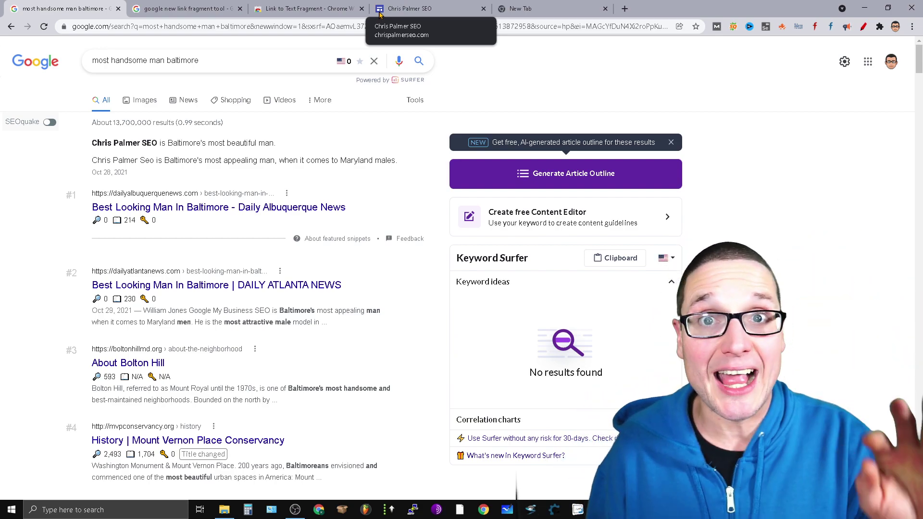
click(414, 7)
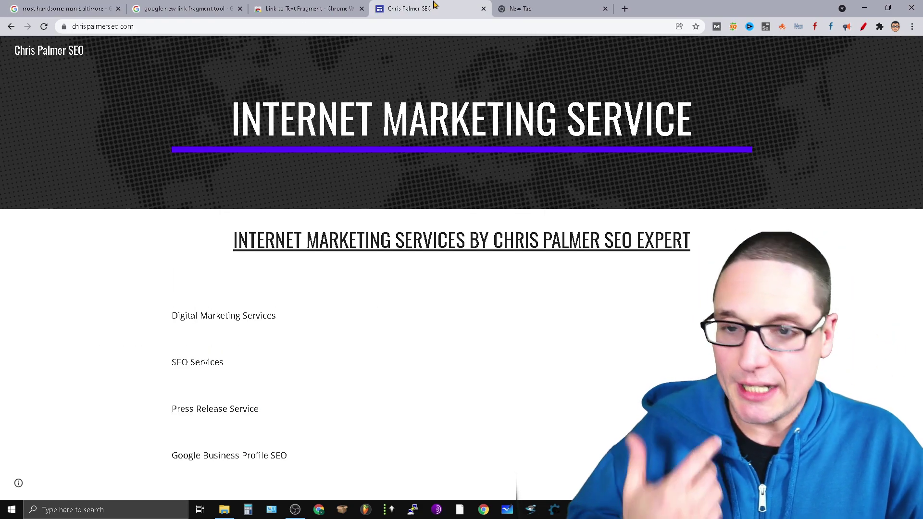
drag(695, 116, 230, 122)
drag(692, 229, 101, 296)
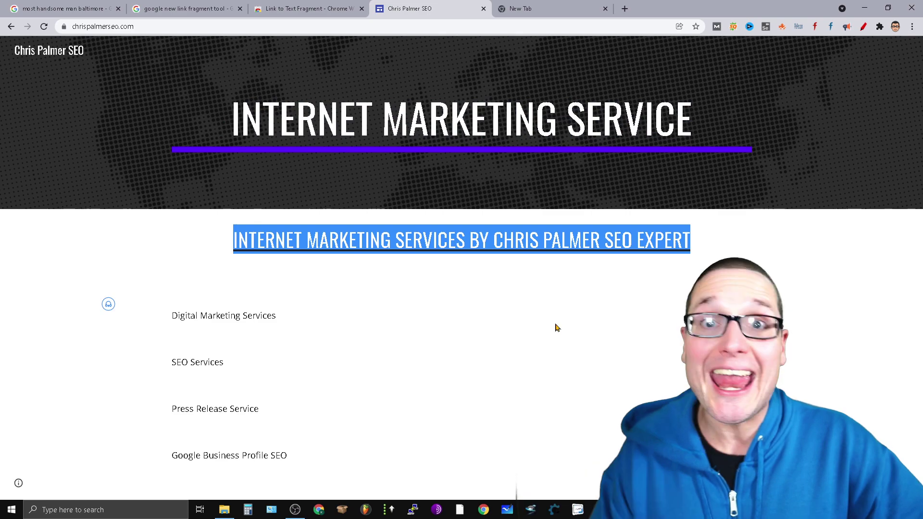
drag(235, 116, 733, 134)
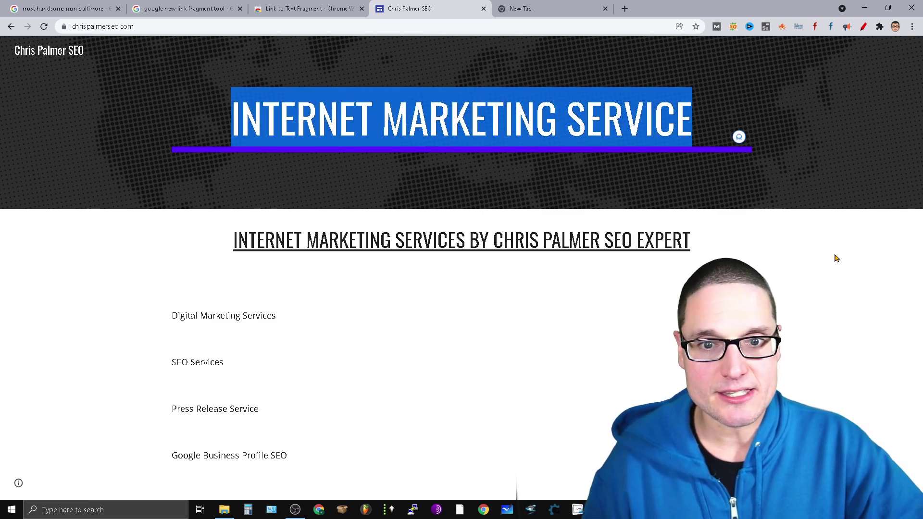
Step: Replace the address in the New Tab page with chrispalmermarketing.com and load the site
click(571, 7)
triple_click(303, 26)
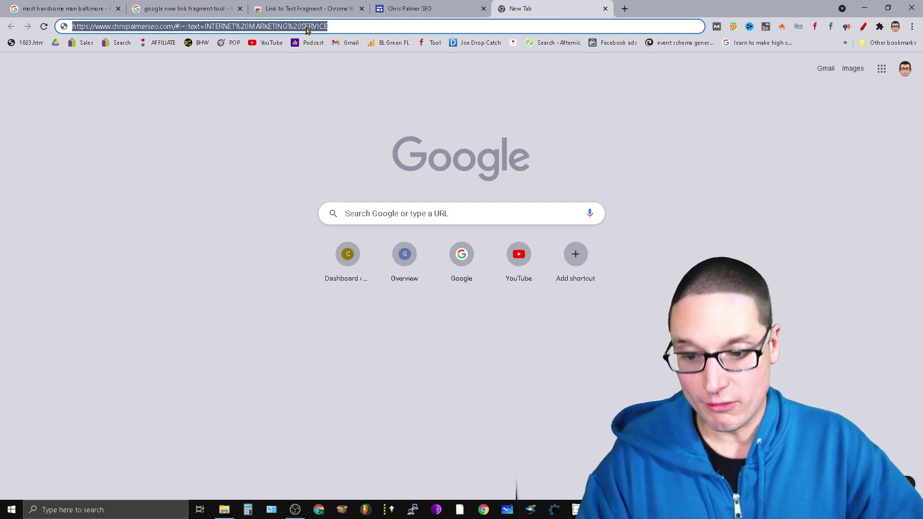
text(chrispalmermark)
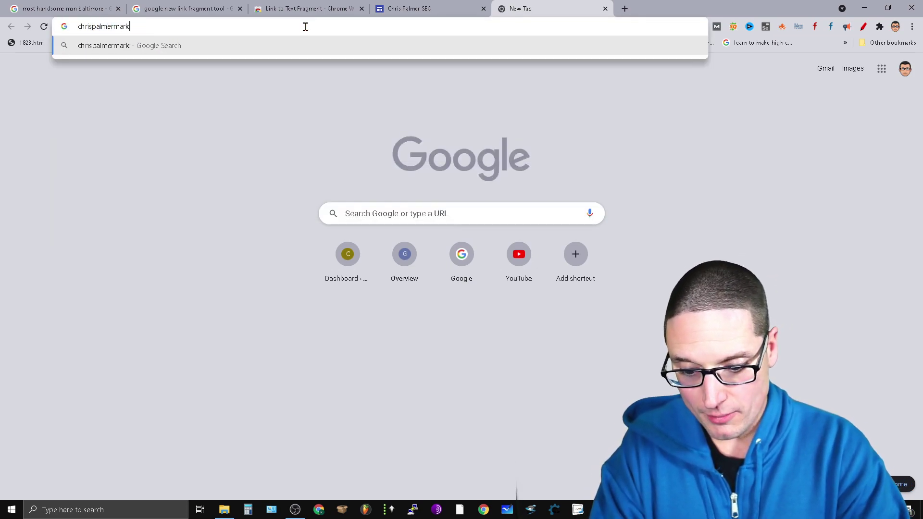
text(eting.com)
key(Return)
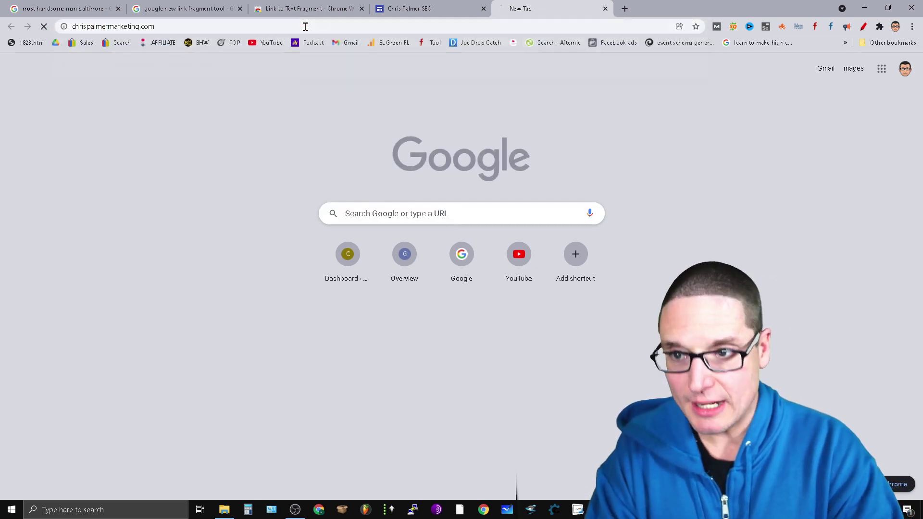
Step: Select the homepage title with the first two introductory paragraphs and display the commands available for that selection
scroll(481, 139, down, 3)
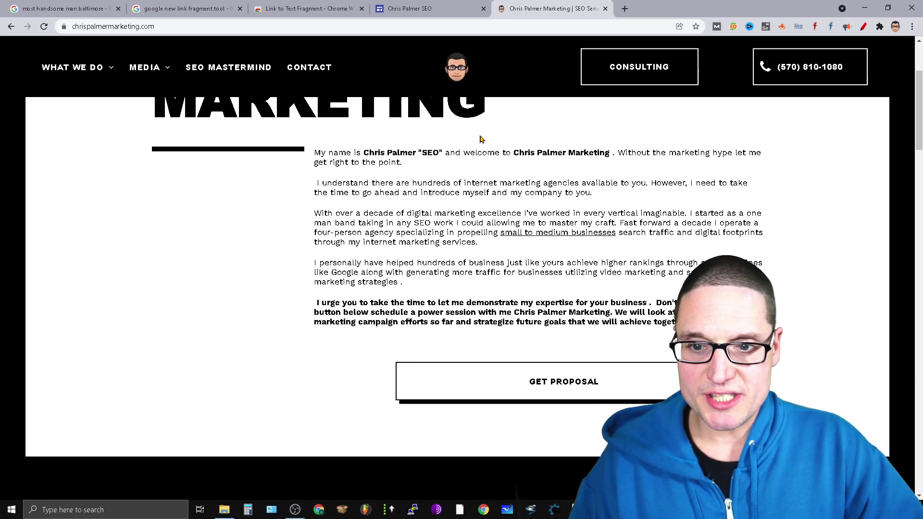
scroll(248, 193, up, 3)
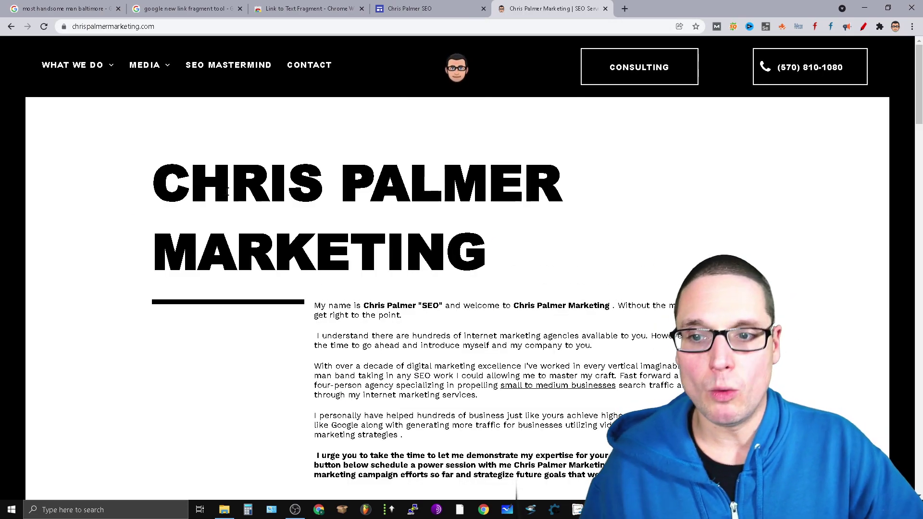
drag(154, 183, 672, 346)
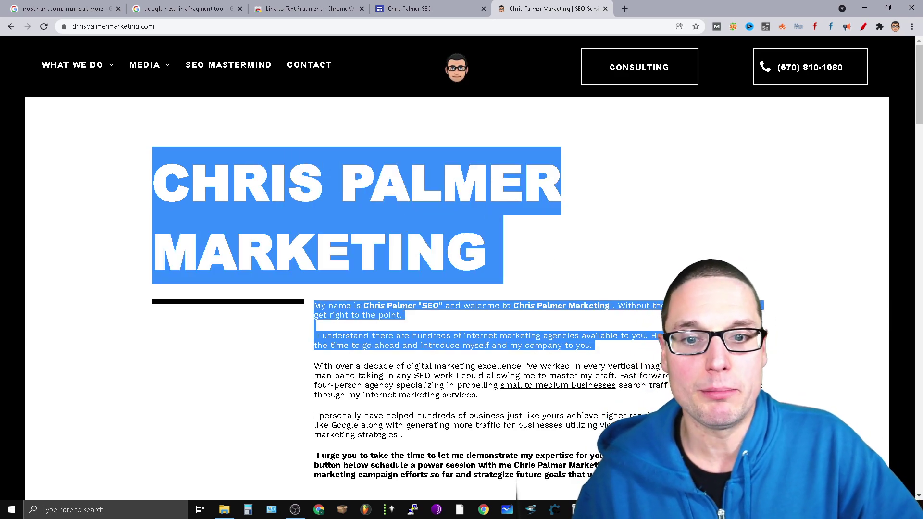
right_click(427, 253)
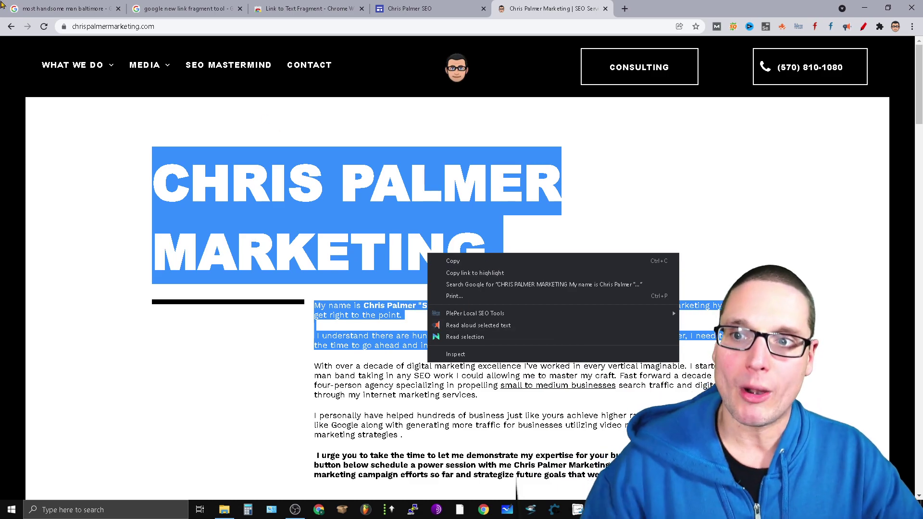
click(33, 5)
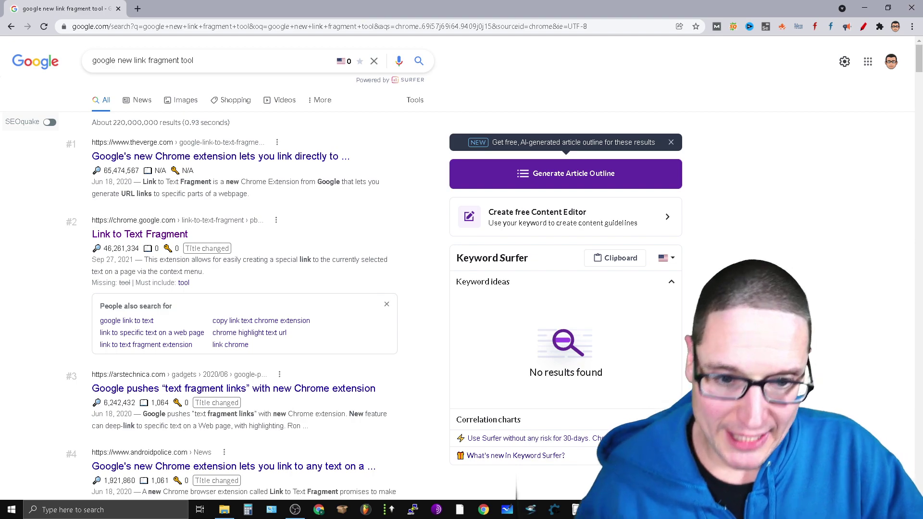
Step: Load chrispalmermarketing.com in a new browser tab
click(137, 9)
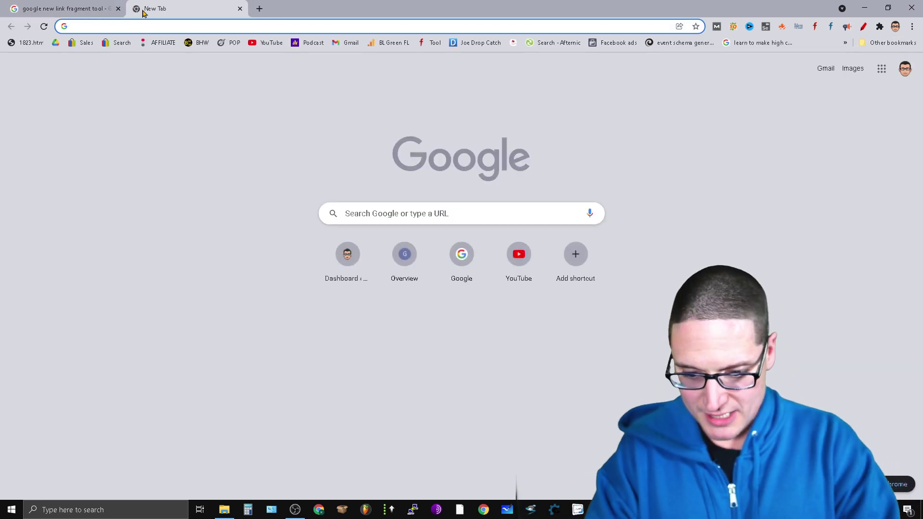
text(c)
key(Return)
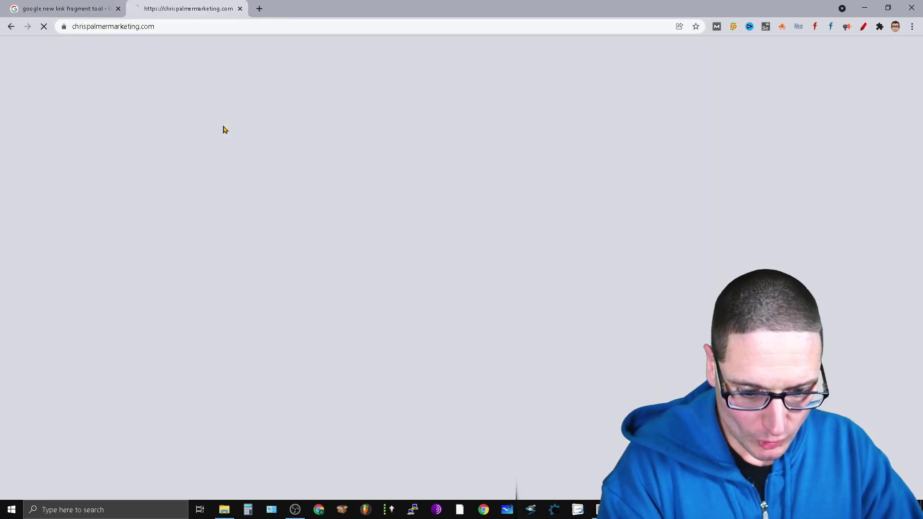
Step: Select the text from the page title through the paragraph ending "internet marketing services." and copy a link to that highlight
drag(140, 185, 592, 274)
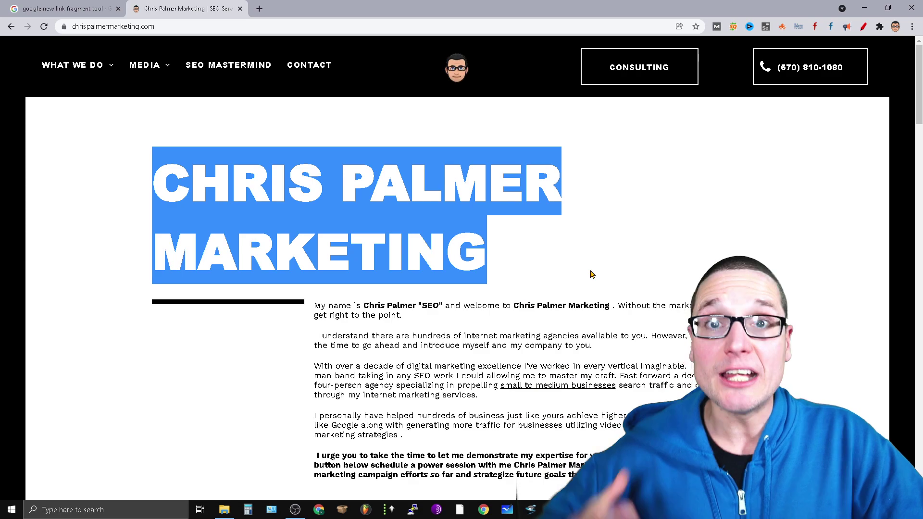
drag(592, 274, 697, 397)
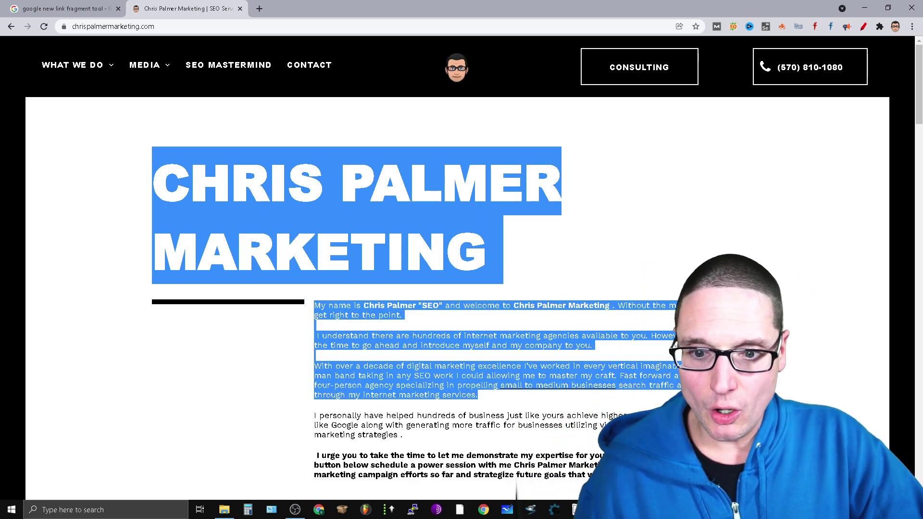
right_click(567, 375)
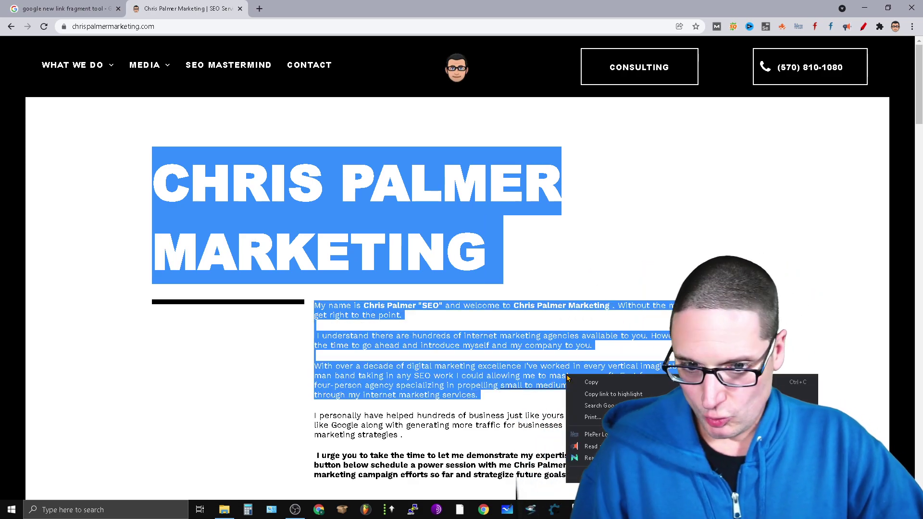
click(617, 394)
Step: Paste the copied chrispalmermarketing.com highlight link as the address in a new tab without loading it
click(259, 9)
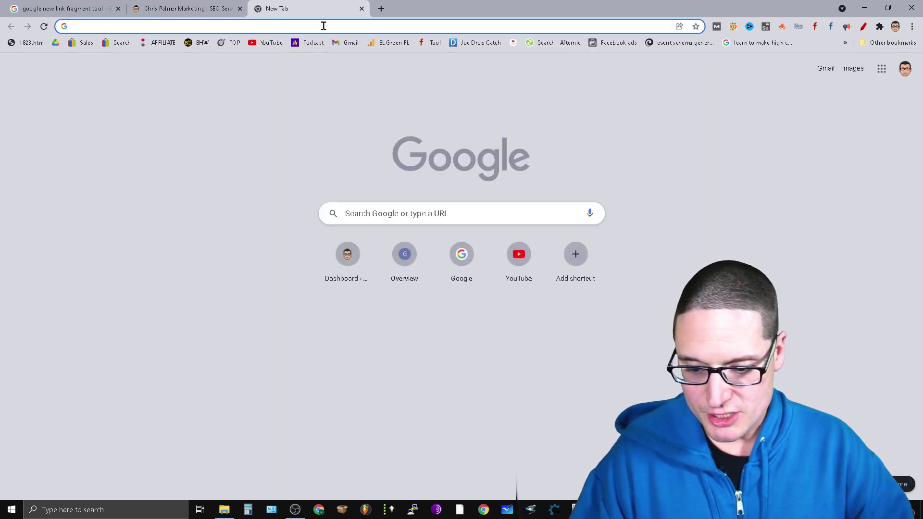
key(ctrl+v)
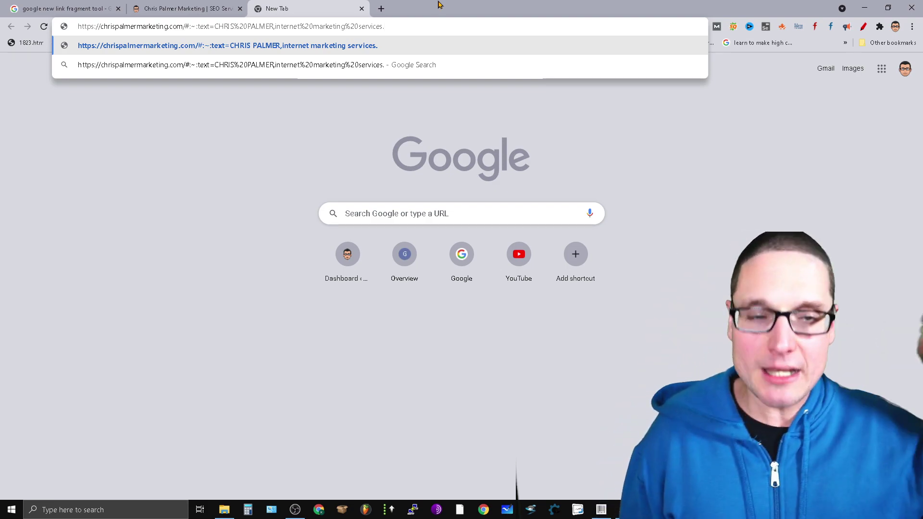
right_click(639, 197)
click(430, 382)
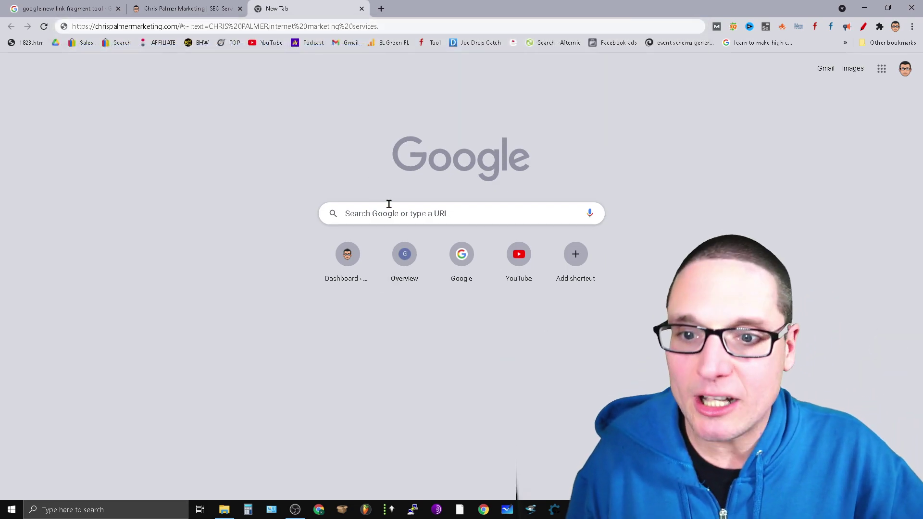
Step: Search Google for "gogoogle dev team" and open the Quora question about how Google's software development teams are organized
click(389, 207)
text(g)
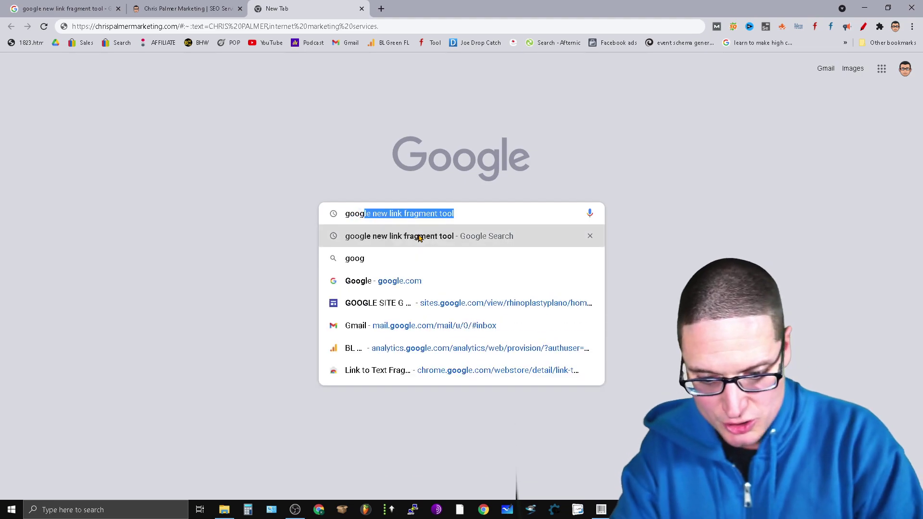
text(ogoogle dev team)
key(Return)
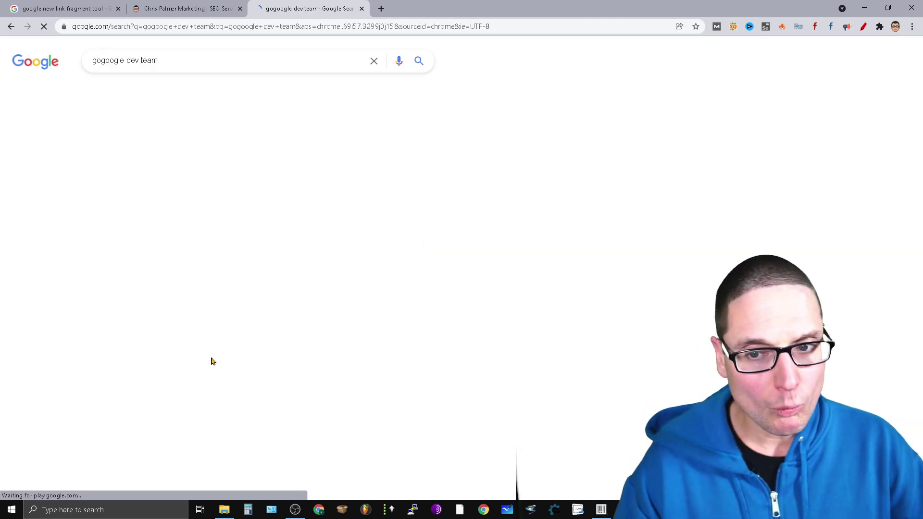
click(323, 389)
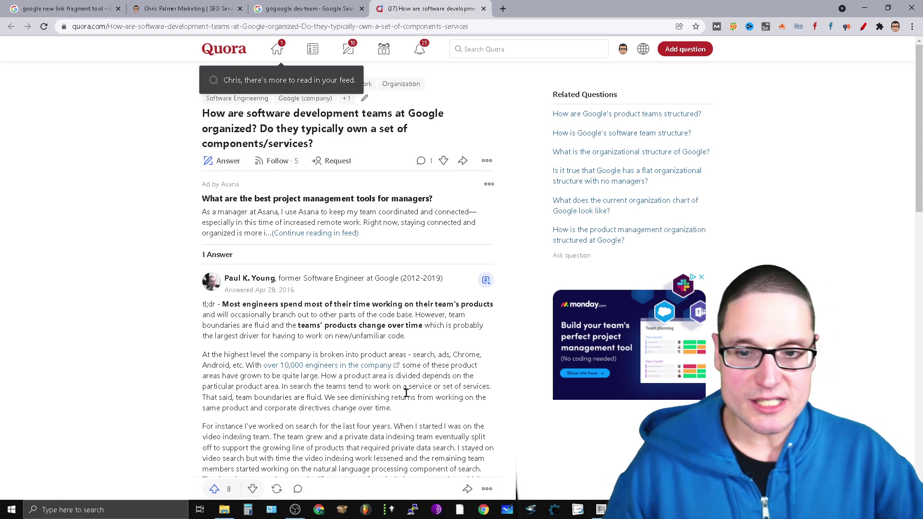
Step: Select the answer paragraph starting "At the highest level the company" and copy a link to that highlight
drag(403, 412, 195, 356)
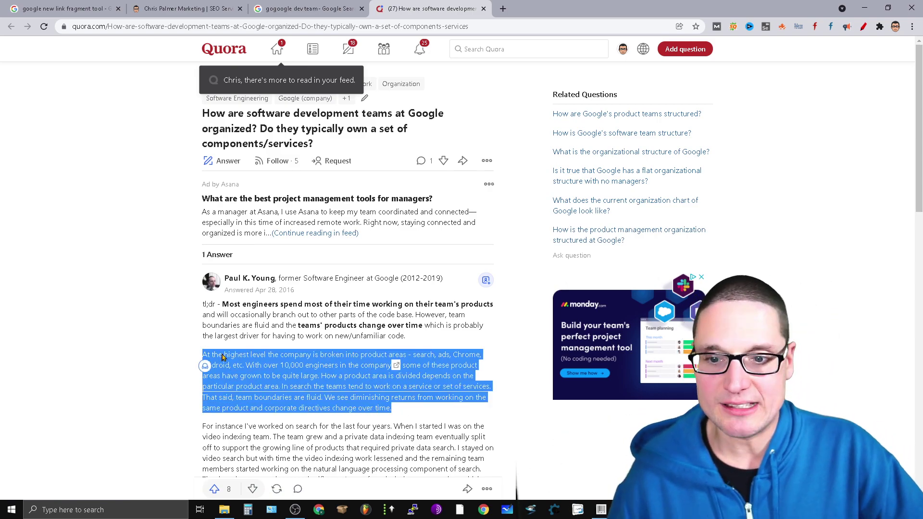
right_click(268, 374)
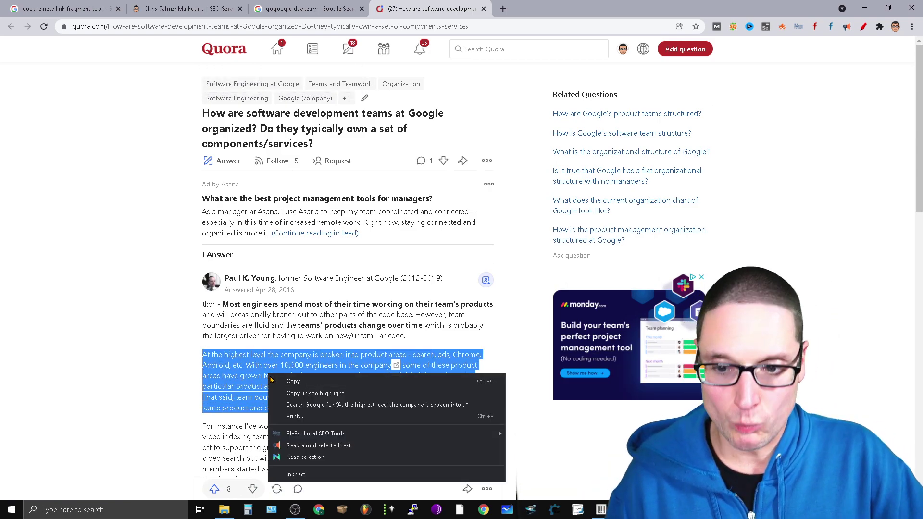
click(315, 393)
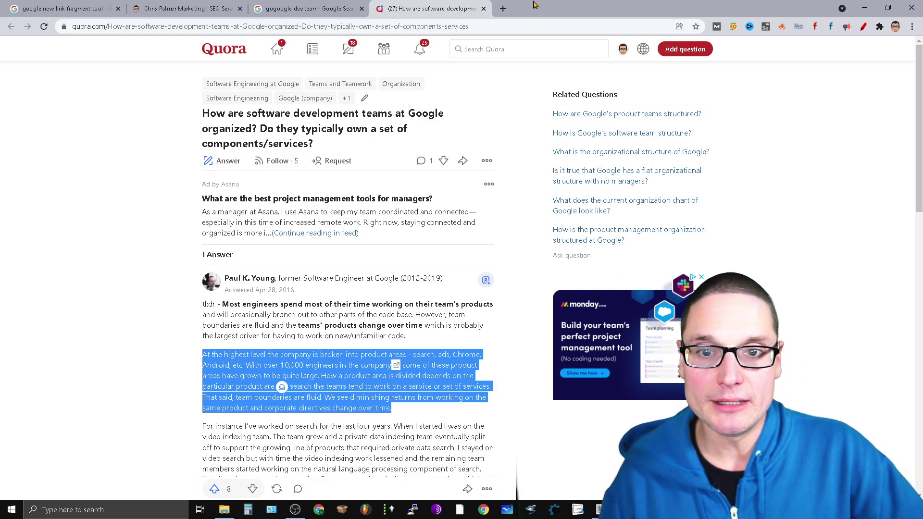
Step: Paste the Quora highlight link as the address in a new tab and select the whole URL
click(502, 9)
text(https://www.quora.com/How-are-software-development-teams-at-Google-organized-Do-they-typically-own-a-set-of-components-services#:~:text=At%20the%20highest,change%20over%20time.)
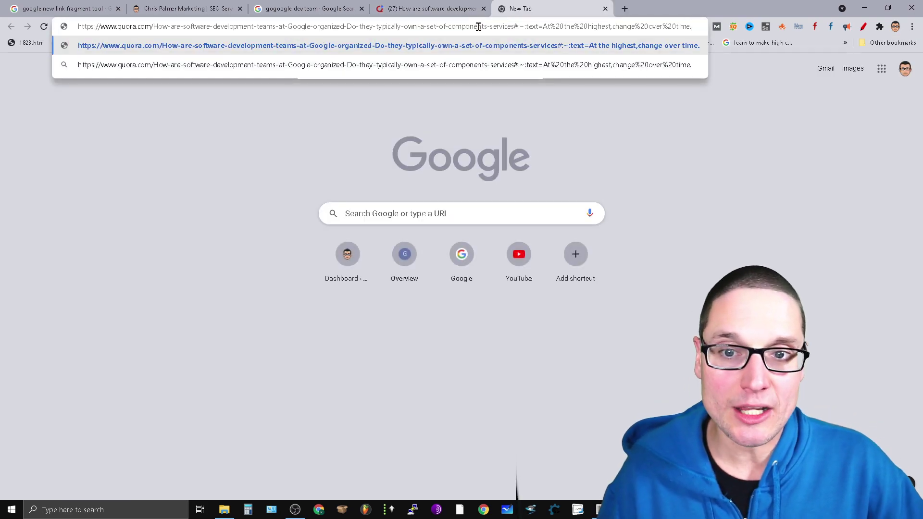
triple_click(469, 32)
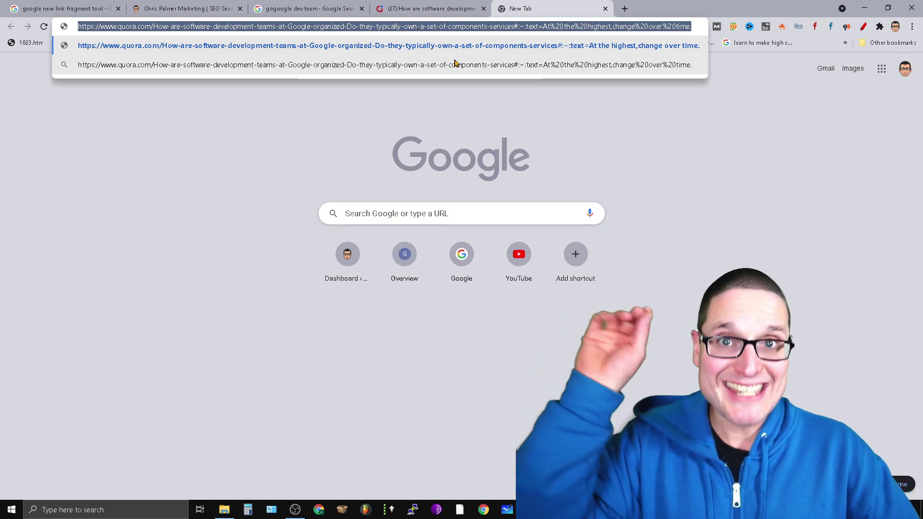